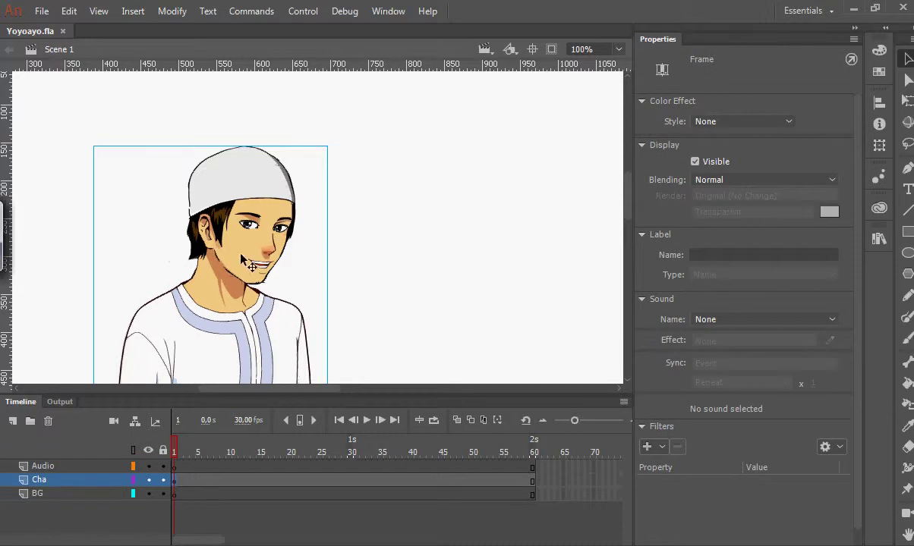
# - Open the character movie clip for editing and select its mouth graphic
pyautogui.click(289, 197)
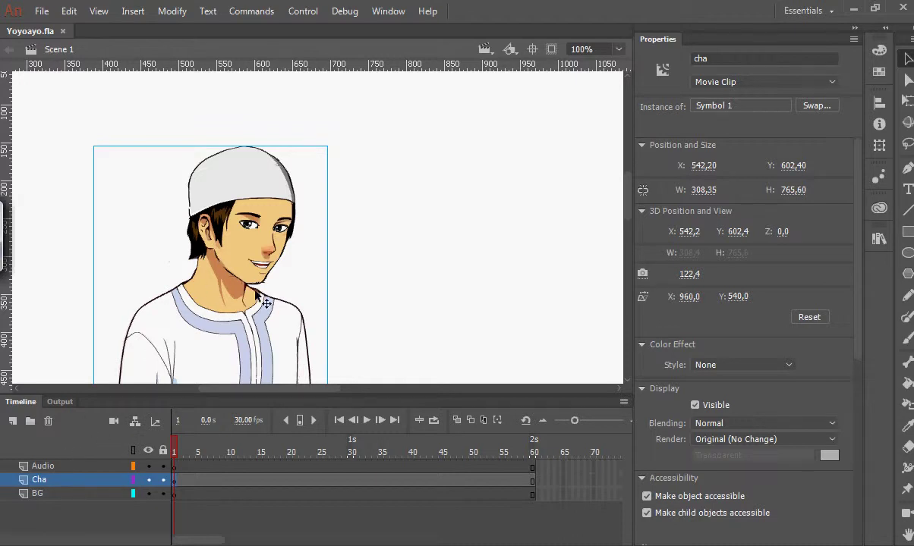
pyautogui.moveTo(241, 389); pyautogui.dragTo(255, 389)
pyautogui.moveTo(628, 210); pyautogui.dragTo(627, 199)
pyautogui.click(594, 230)
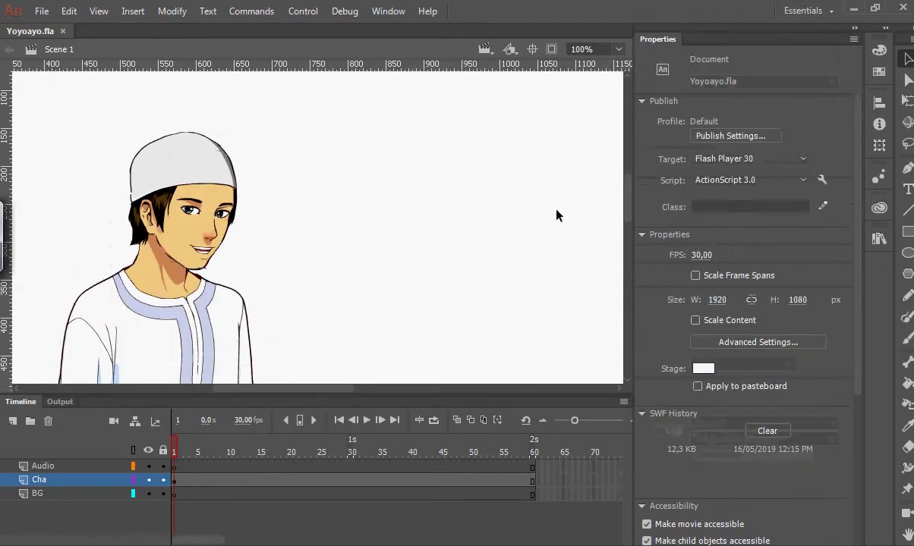
pyautogui.click(228, 212)
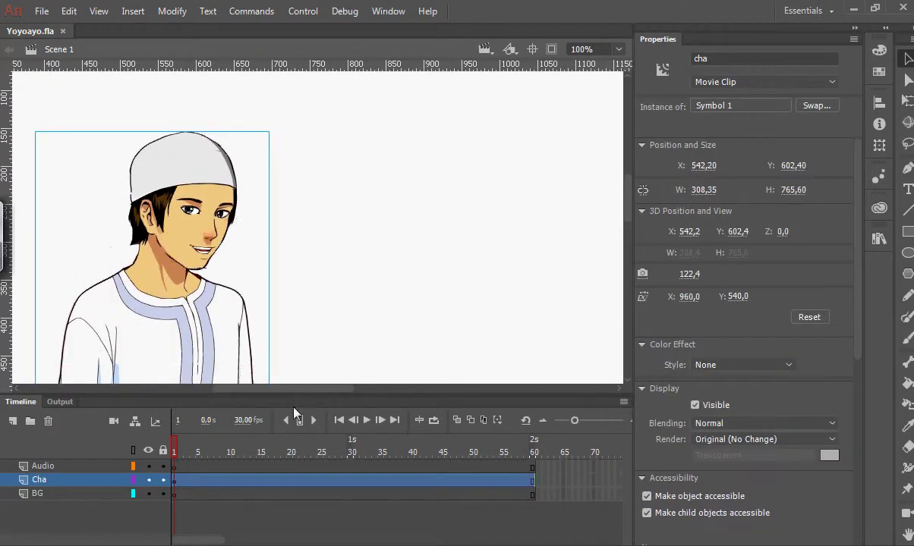
pyautogui.doubleClick(206, 252)
pyautogui.click(254, 264)
pyautogui.click(216, 258)
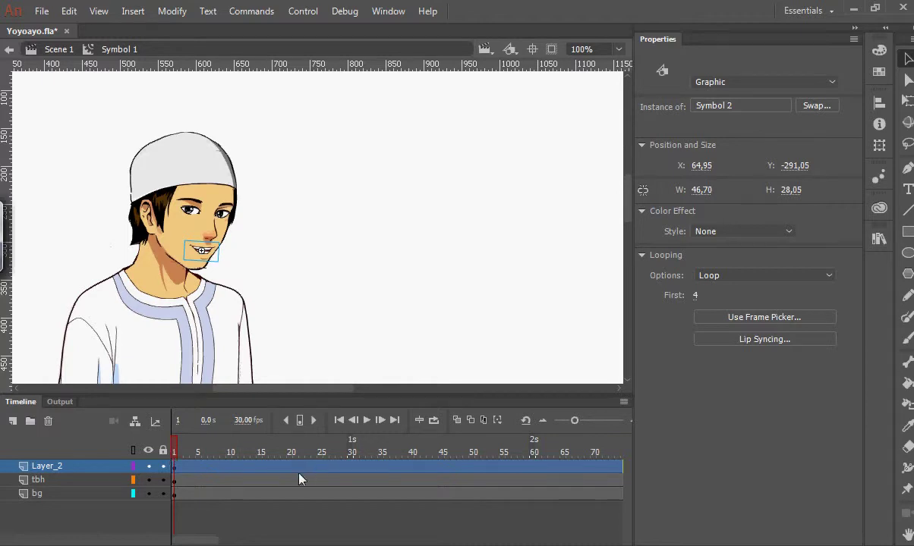
# - Scrub to frame 15 and examine how the mouth changes, including the frames inside its nested graphic symbol
pyautogui.click(182, 466)
pyautogui.moveTo(182, 465); pyautogui.dragTo(259, 236)
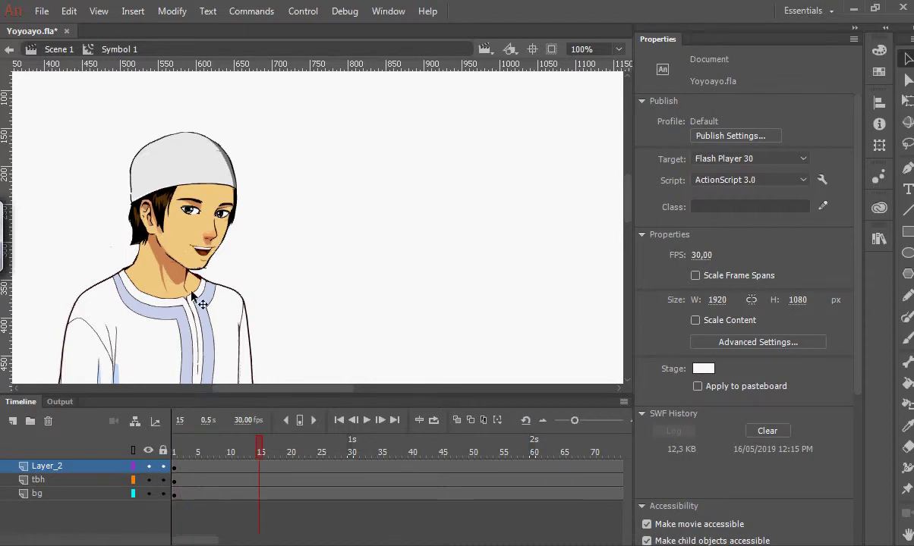
pyautogui.click(205, 260)
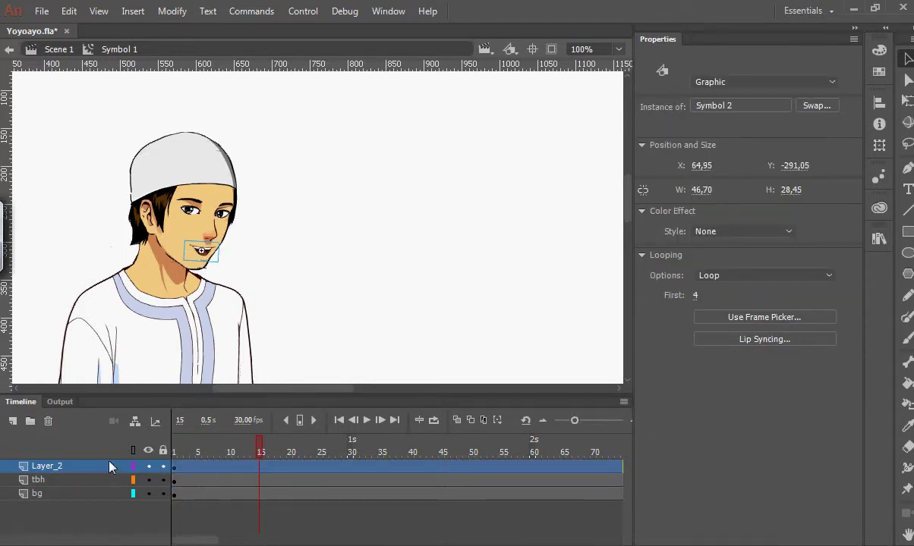
pyautogui.click(277, 301)
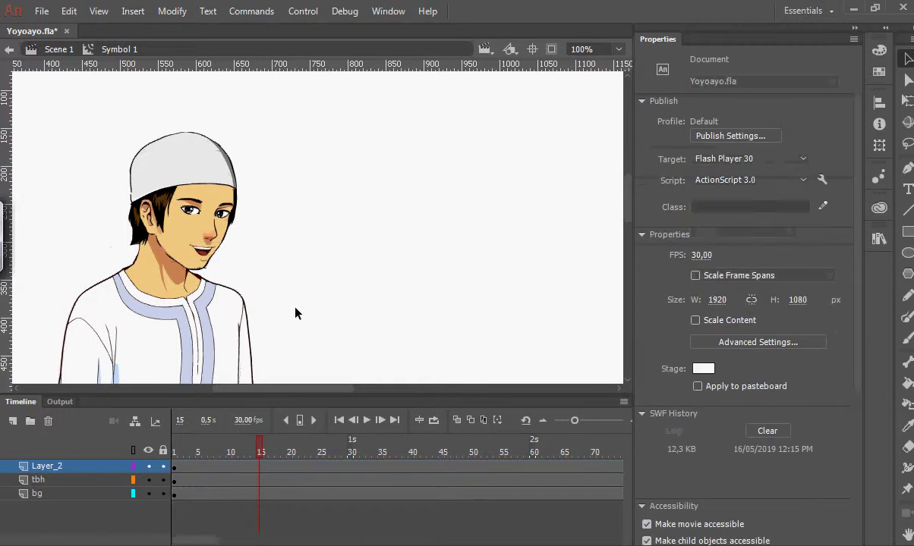
pyautogui.click(204, 250)
pyautogui.doubleClick(206, 253)
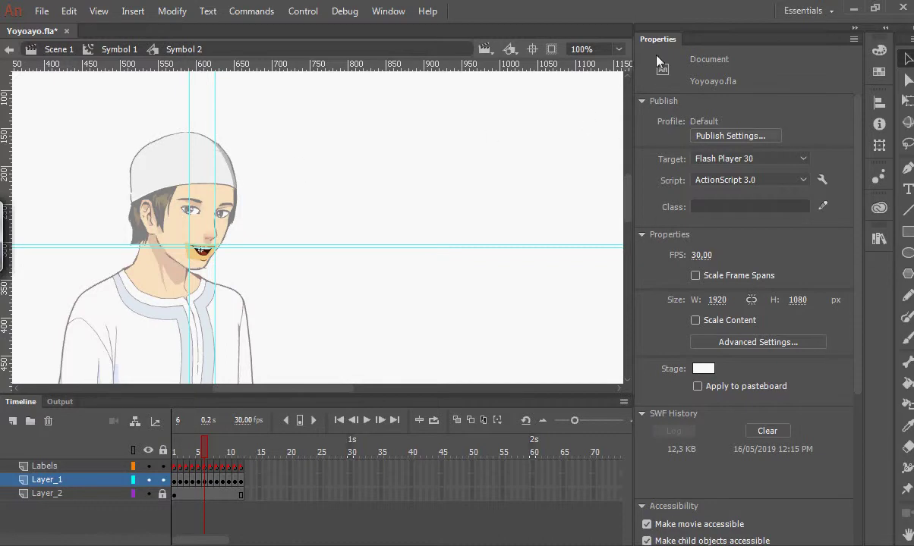
pyautogui.click(105, 47)
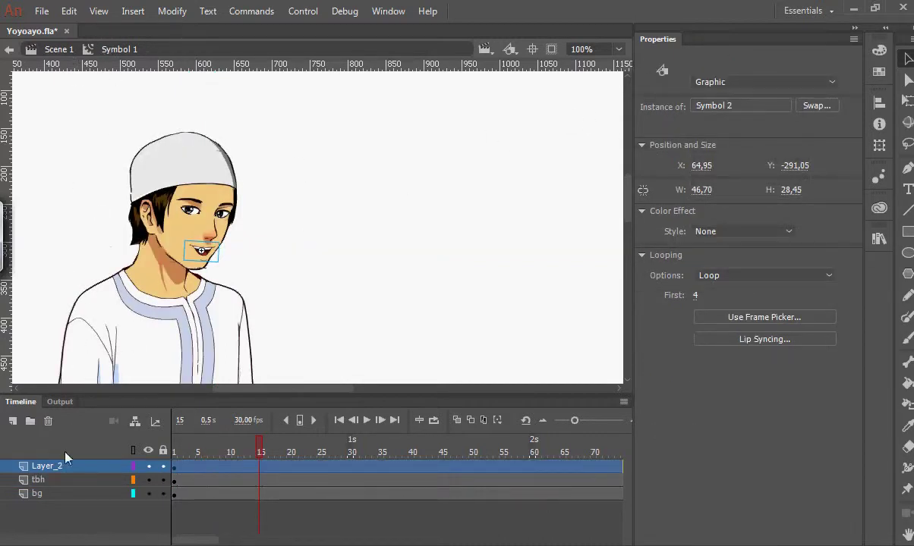
# - Add a new layer named "voice" to the character symbol's timeline
pyautogui.click(13, 421)
pyautogui.doubleClick(70, 469)
pyautogui.write('v')
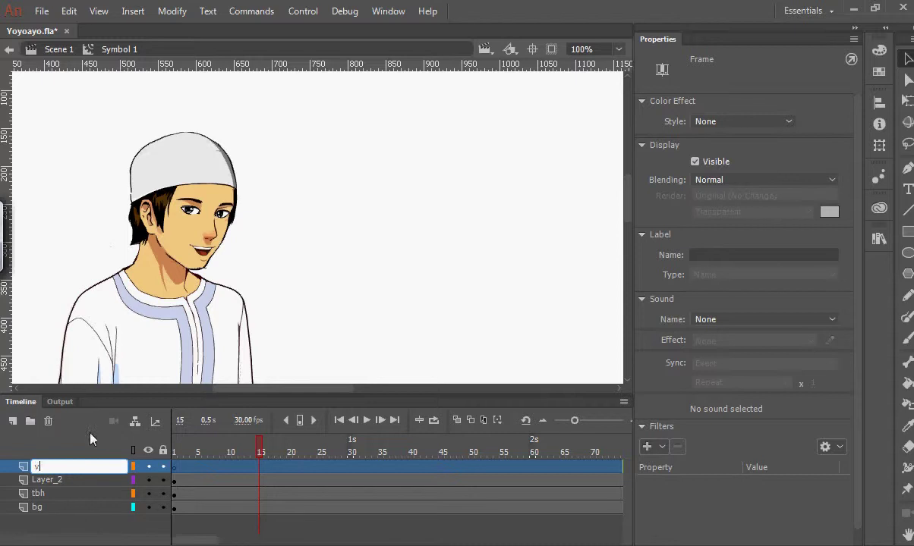
pyautogui.write('oice')
pyautogui.click(299, 274)
# - Import the audio file to the stage on frame 1 of the voice layer
pyautogui.click(216, 257)
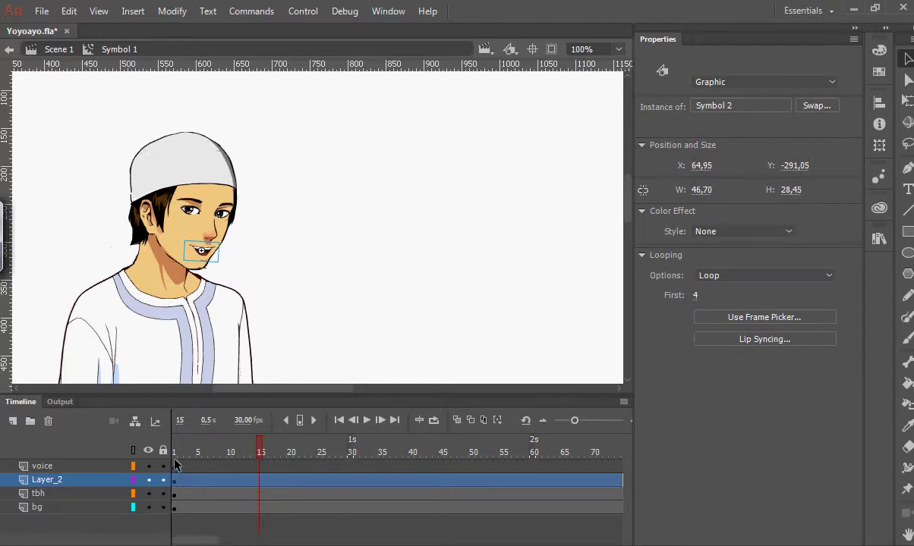
pyautogui.click(175, 466)
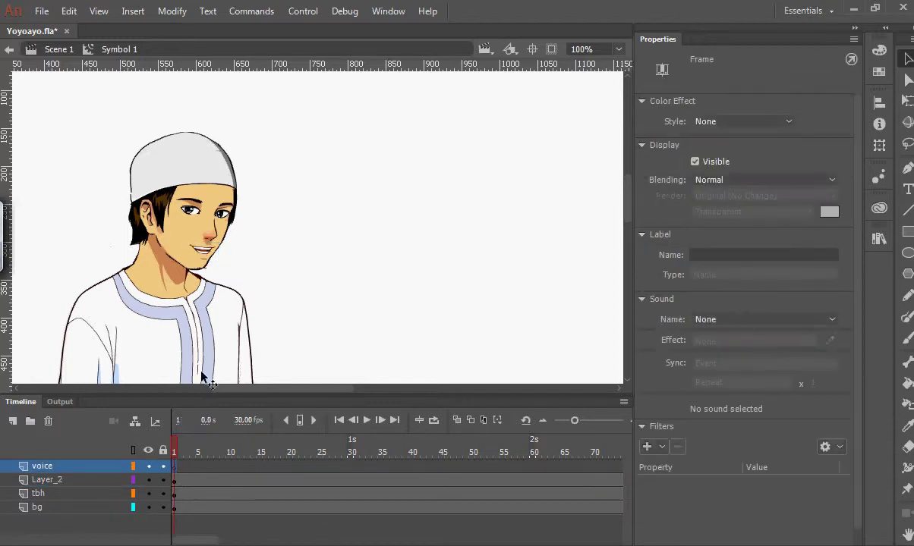
pyautogui.click(42, 13)
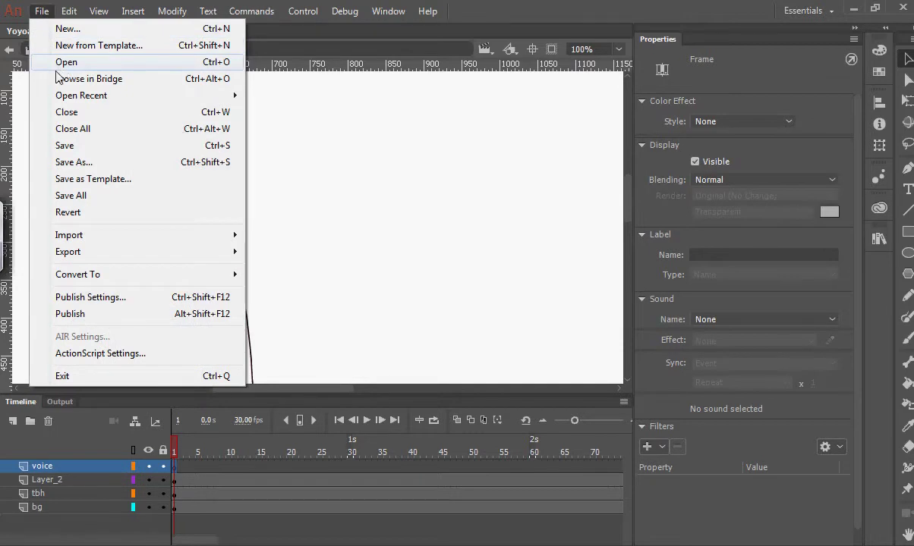
pyautogui.click(43, 12)
pyautogui.click(43, 12)
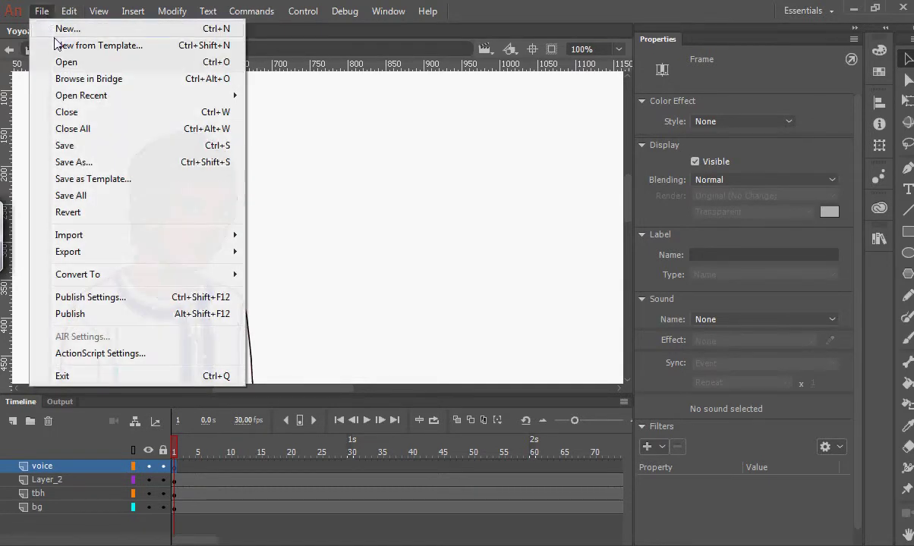
pyautogui.moveTo(204, 240)
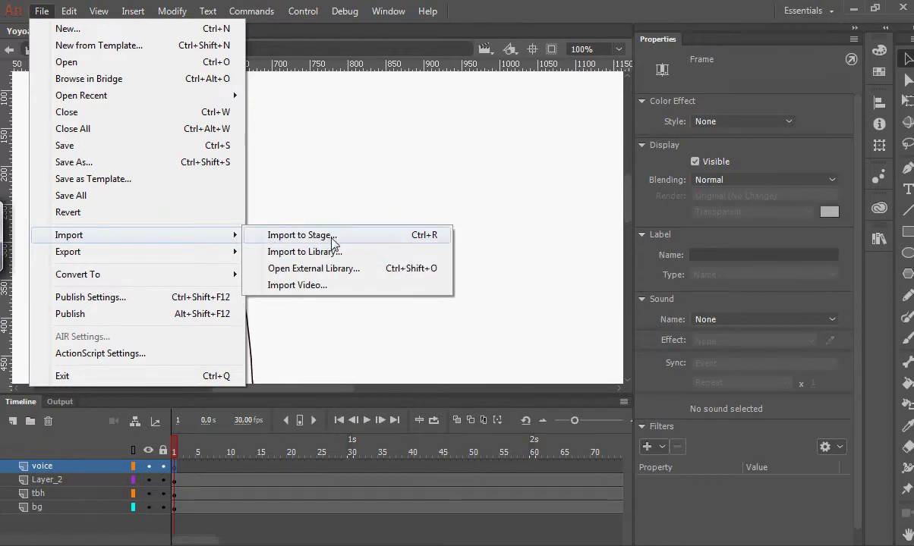
pyautogui.click(333, 236)
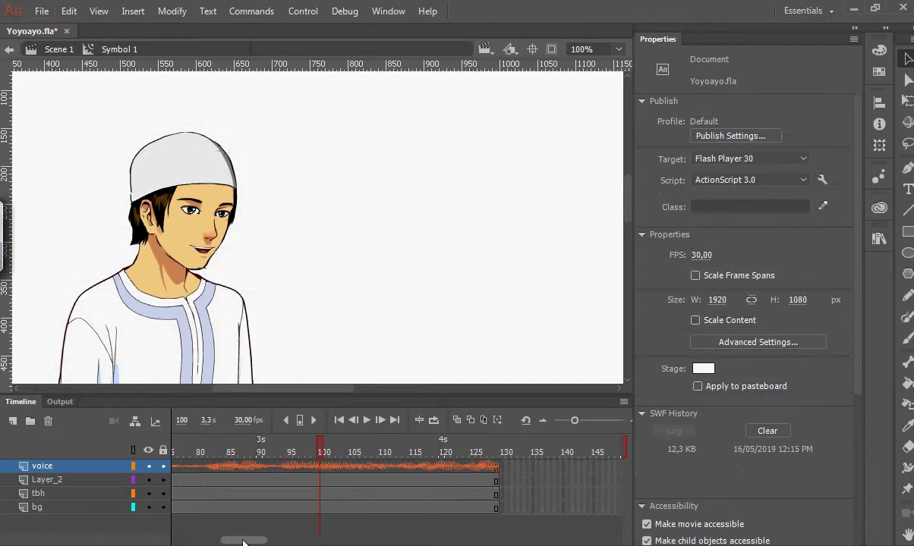
# - Return to frame 1 and open the Lip Syncing settings for the mouth graphic
pyautogui.moveTo(243, 543); pyautogui.dragTo(191, 539)
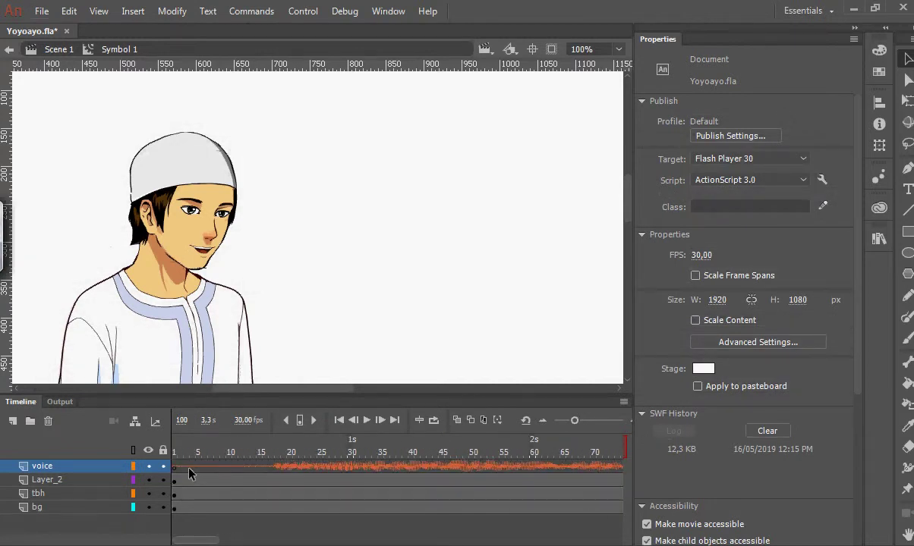
pyautogui.click(191, 467)
pyautogui.moveTo(196, 455); pyautogui.dragTo(174, 453)
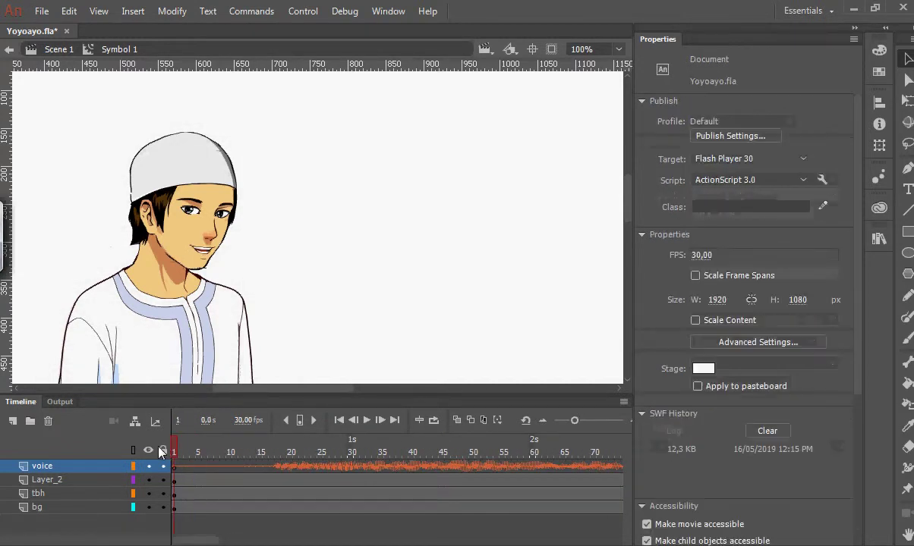
pyautogui.click(205, 257)
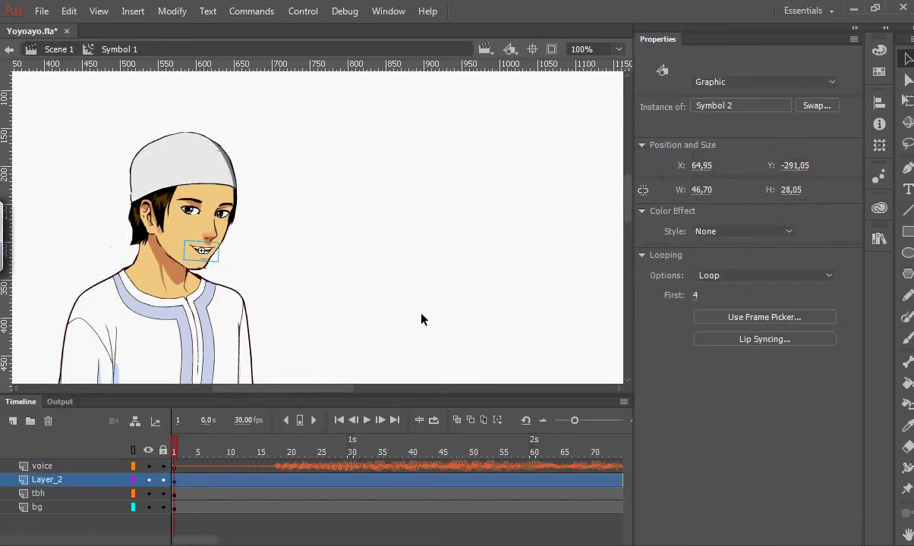
pyautogui.click(733, 343)
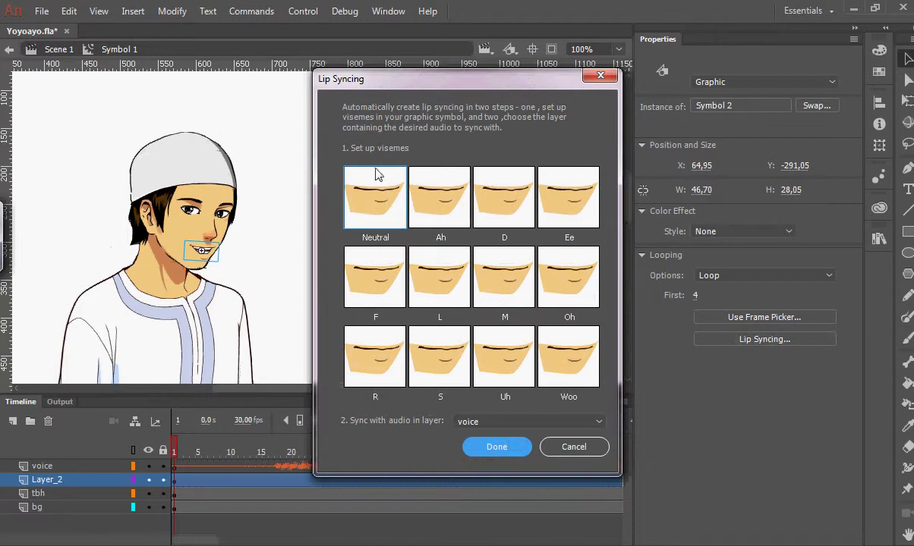
# - Map the Ah viseme to mouth pose 2 Ah, and both the D and Ee visemes to 4 Ee
pyautogui.click(446, 207)
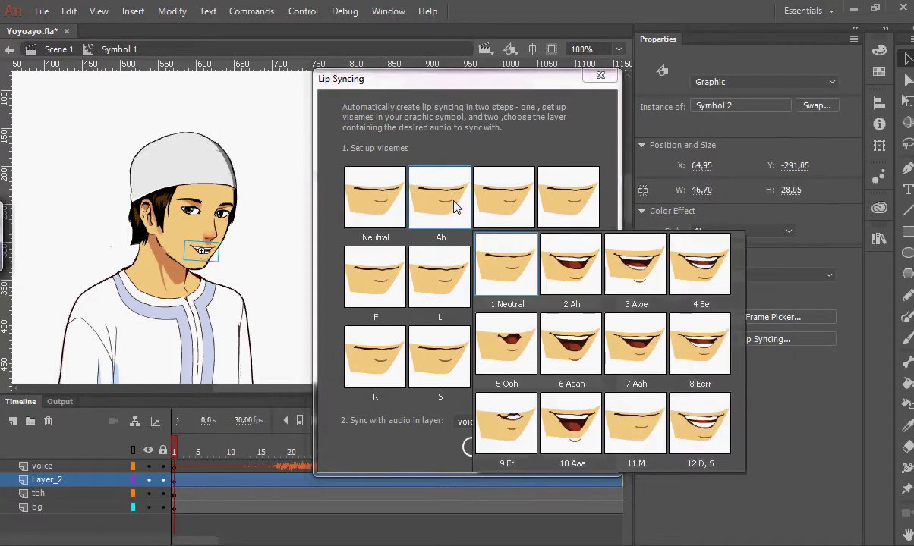
pyautogui.click(574, 262)
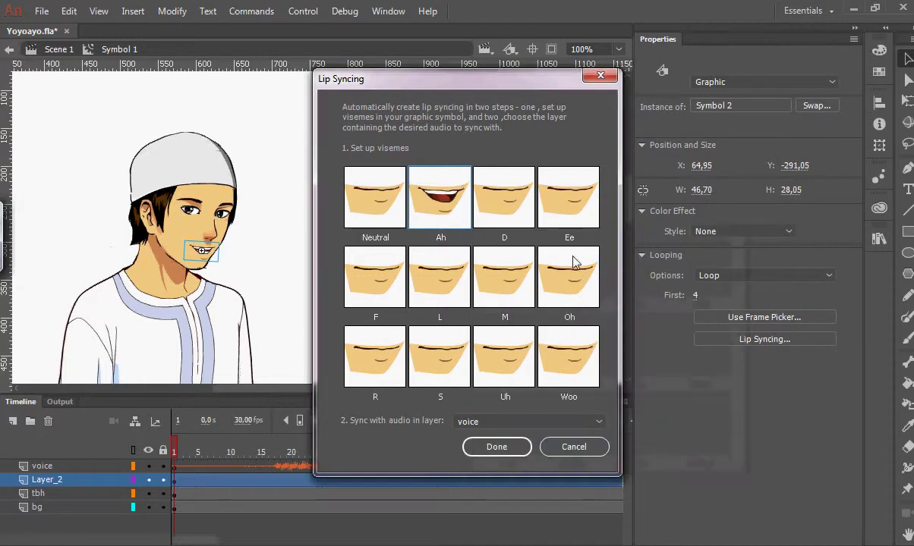
pyautogui.click(514, 199)
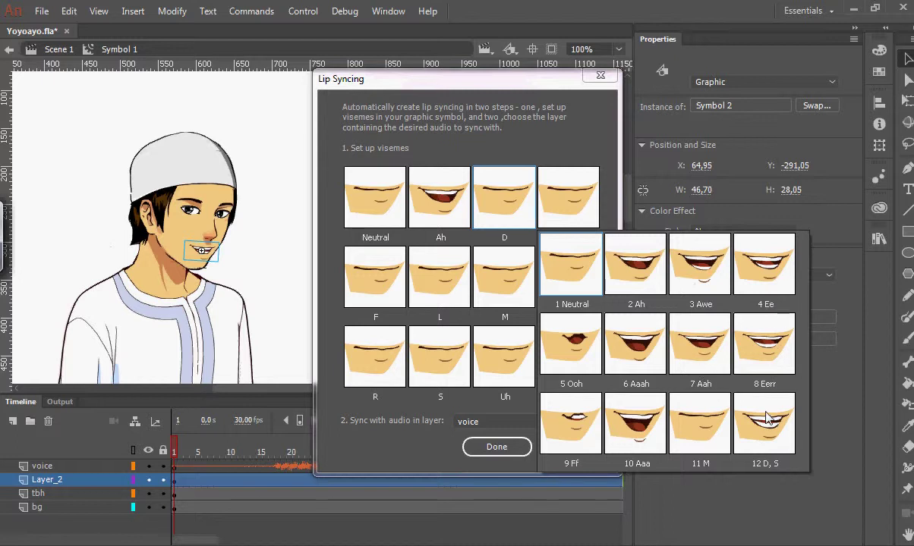
pyautogui.click(761, 286)
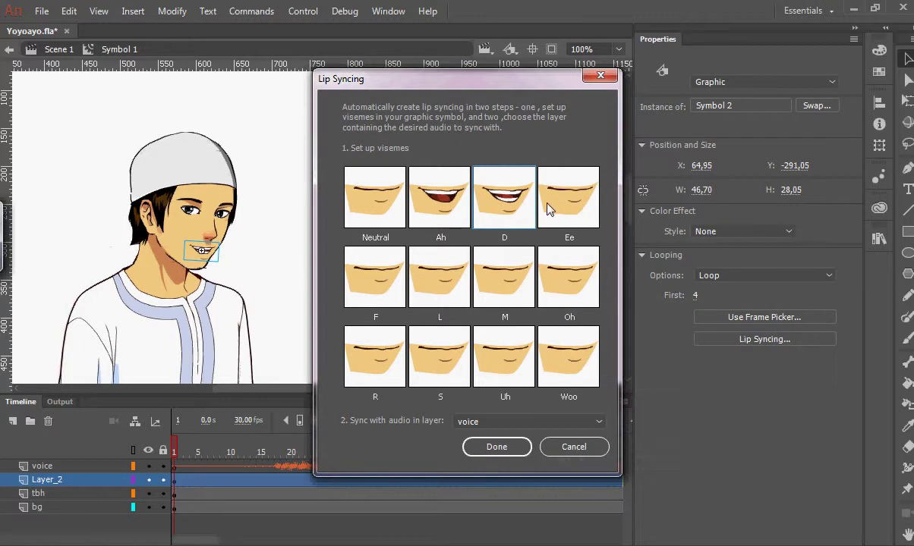
pyautogui.click(541, 206)
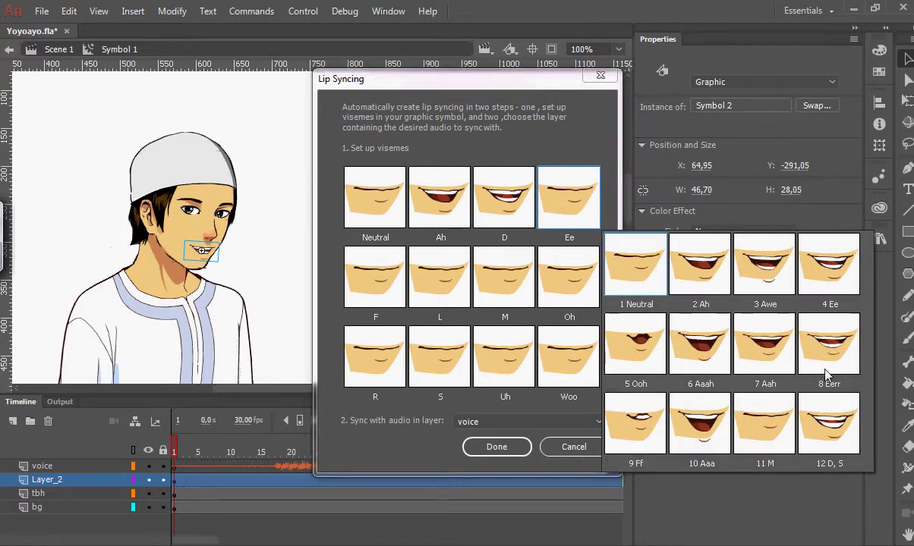
pyautogui.click(825, 278)
# - Map the F viseme to mouth pose 9 Ff and the L viseme to 4 Ee
pyautogui.click(369, 267)
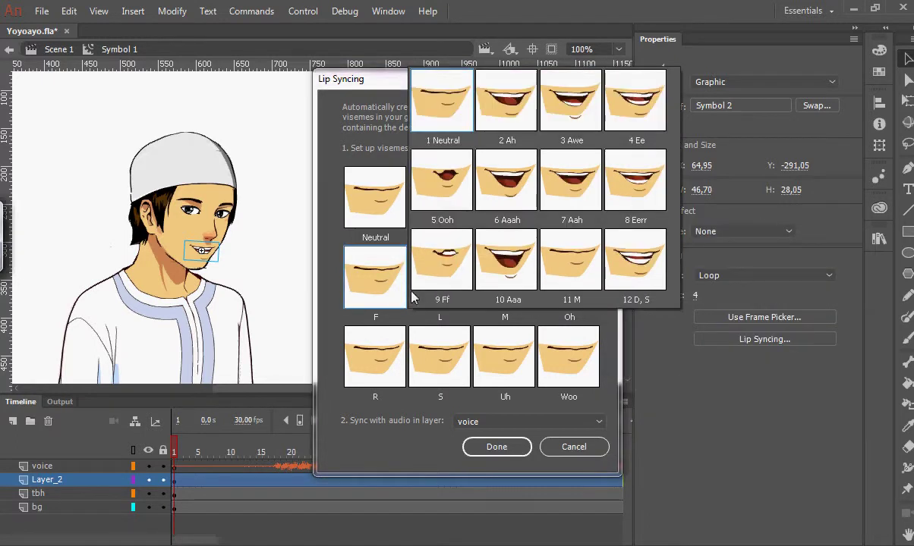
pyautogui.click(447, 277)
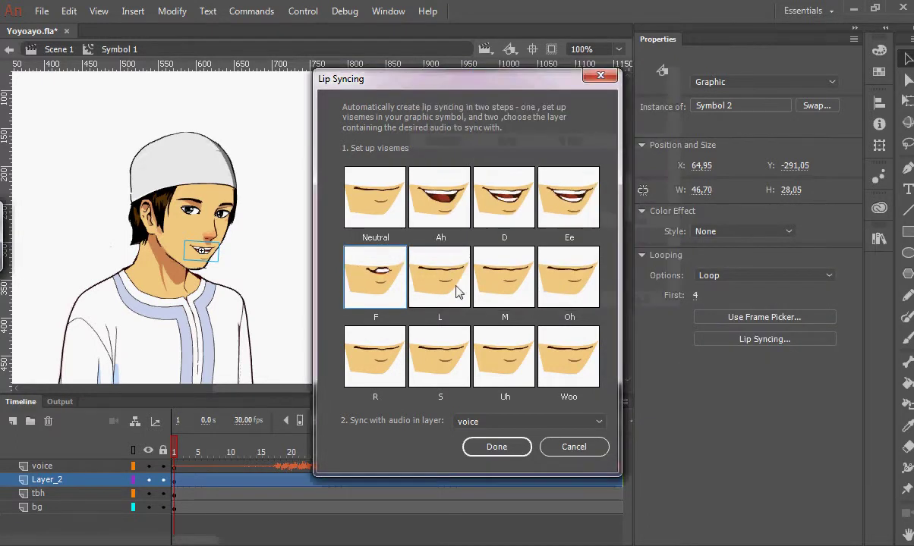
pyautogui.click(448, 287)
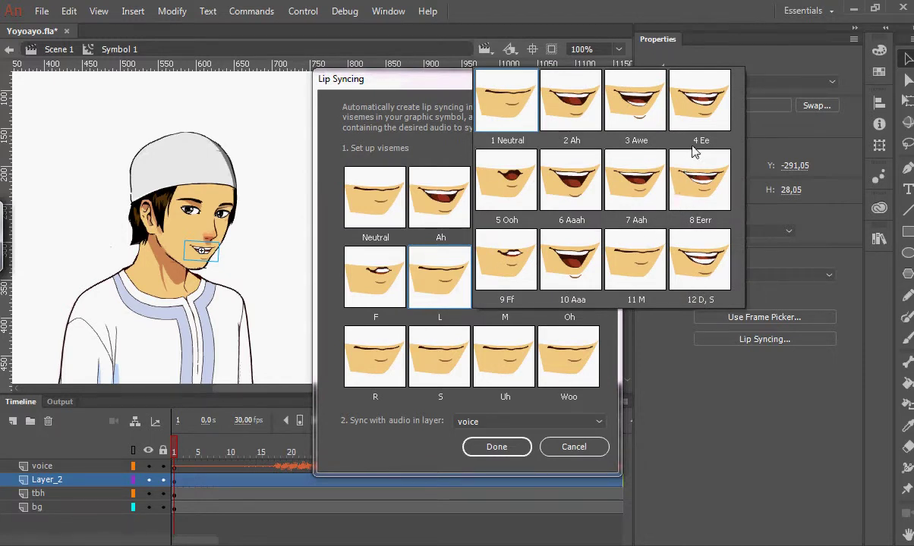
pyautogui.click(699, 116)
# - Keep the closed mouth for the M viseme and map the Oh viseme to pose 5 Ooh
pyautogui.click(501, 268)
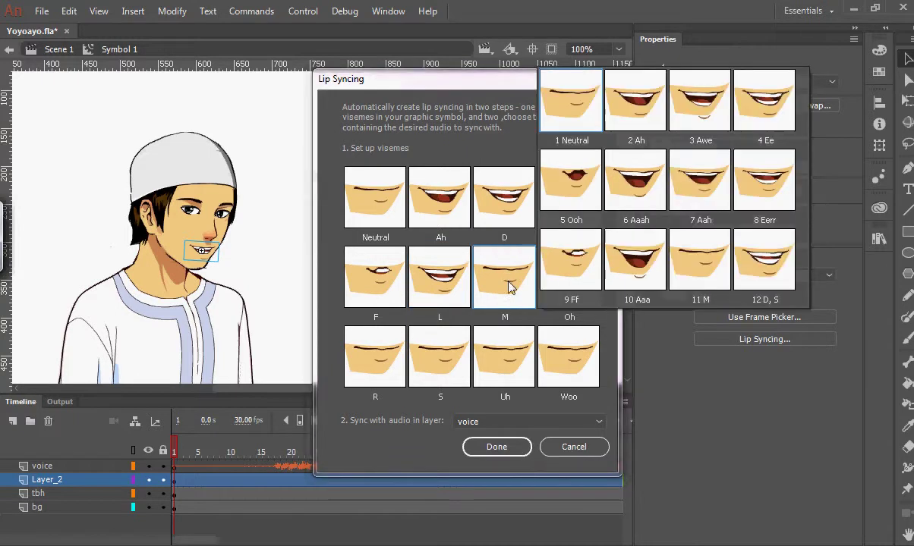
pyautogui.click(501, 283)
pyautogui.click(565, 277)
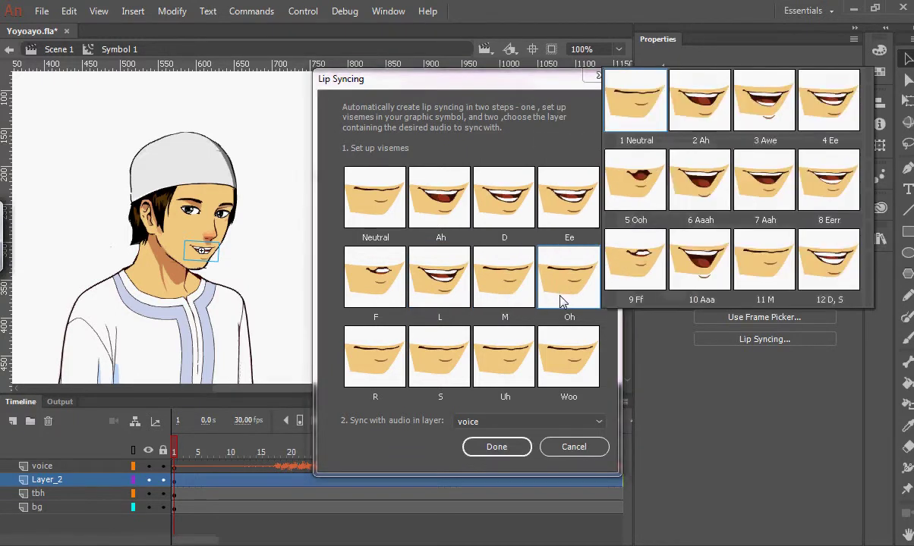
pyautogui.click(650, 213)
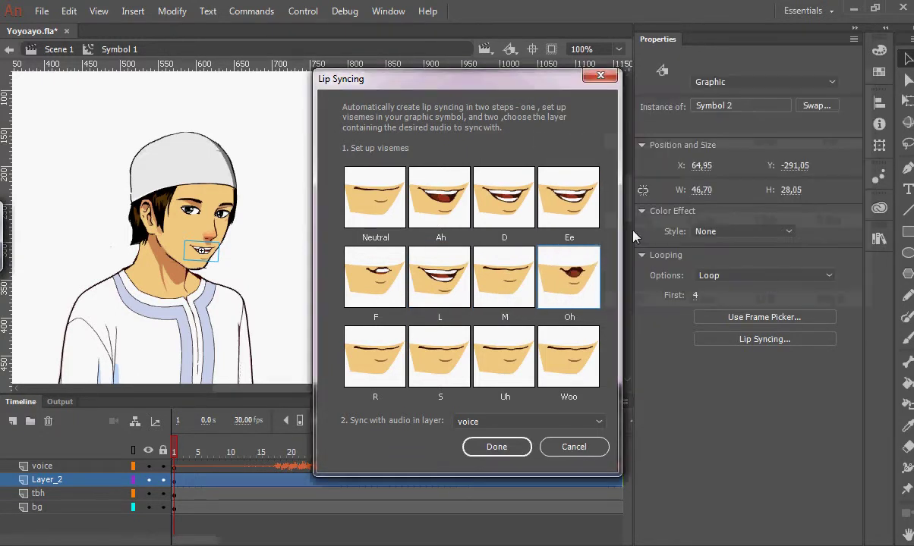
# - Map the R viseme to mouth pose 8 Eerr and the S viseme to 12 D, S
pyautogui.click(364, 345)
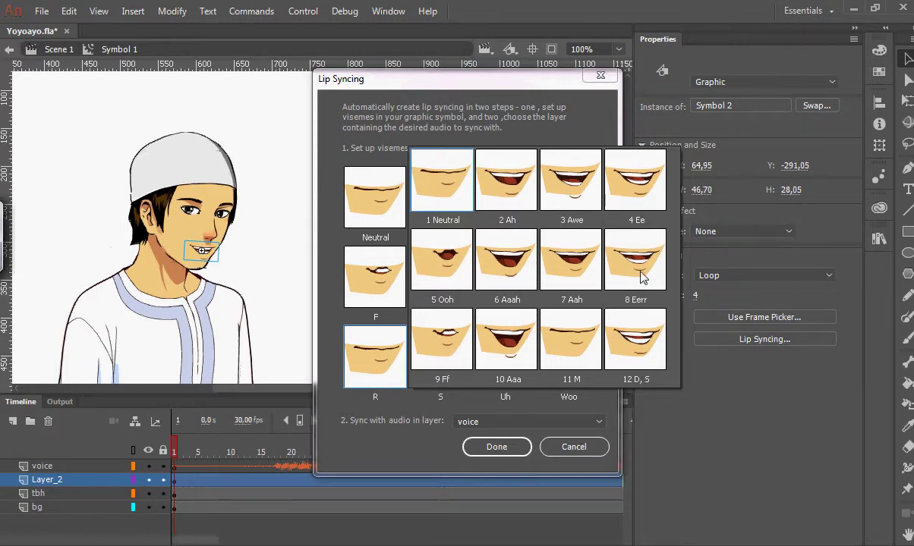
pyautogui.click(607, 262)
pyautogui.click(434, 355)
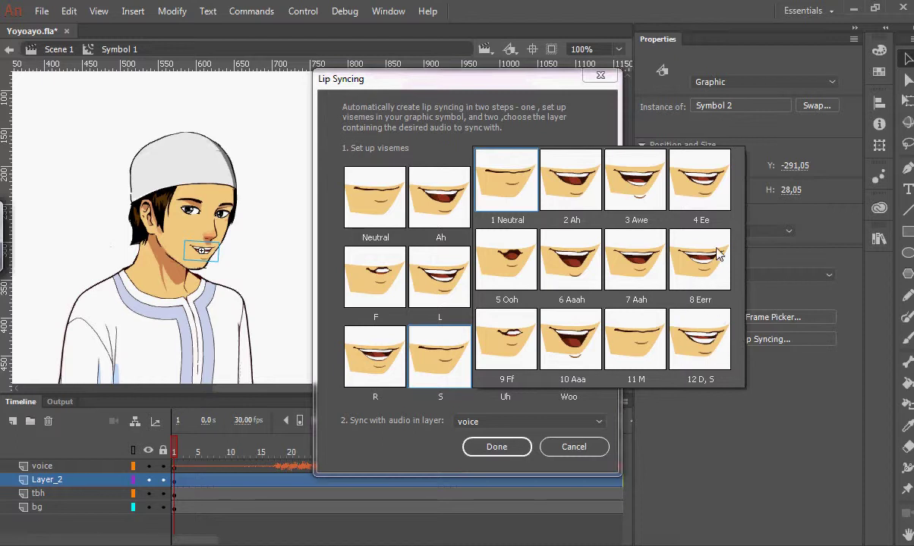
pyautogui.click(657, 328)
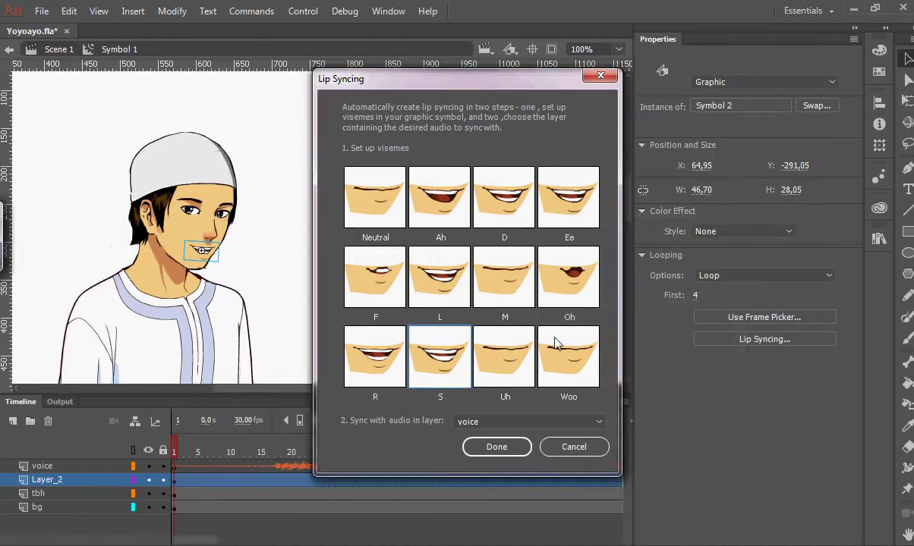
# - Map both the Uh and Woo visemes to pose 5 Ooh and generate the lip sync from the voice layer
pyautogui.click(505, 357)
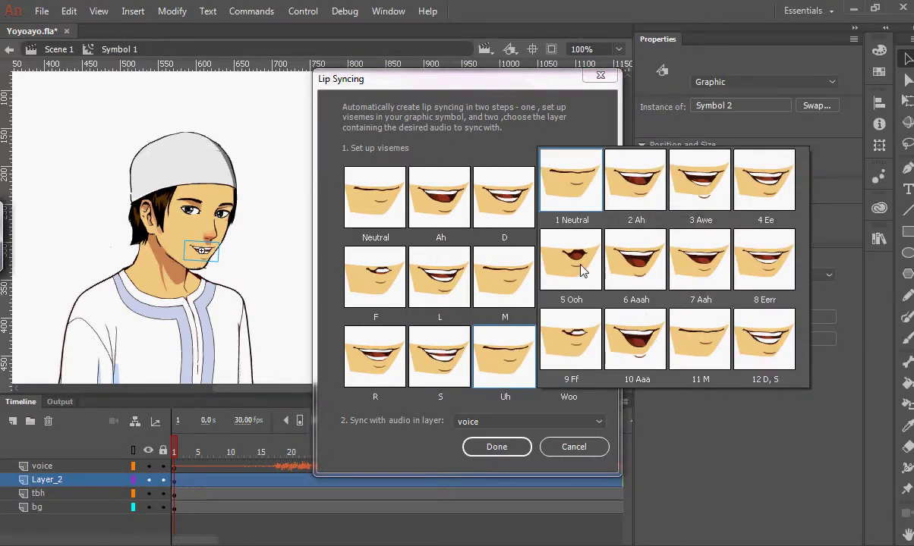
pyautogui.click(544, 254)
pyautogui.click(577, 343)
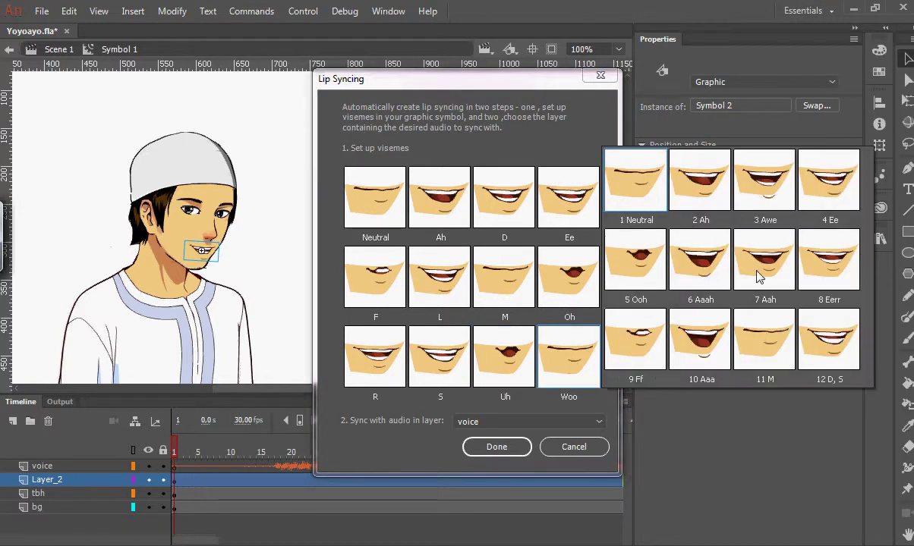
pyautogui.click(609, 252)
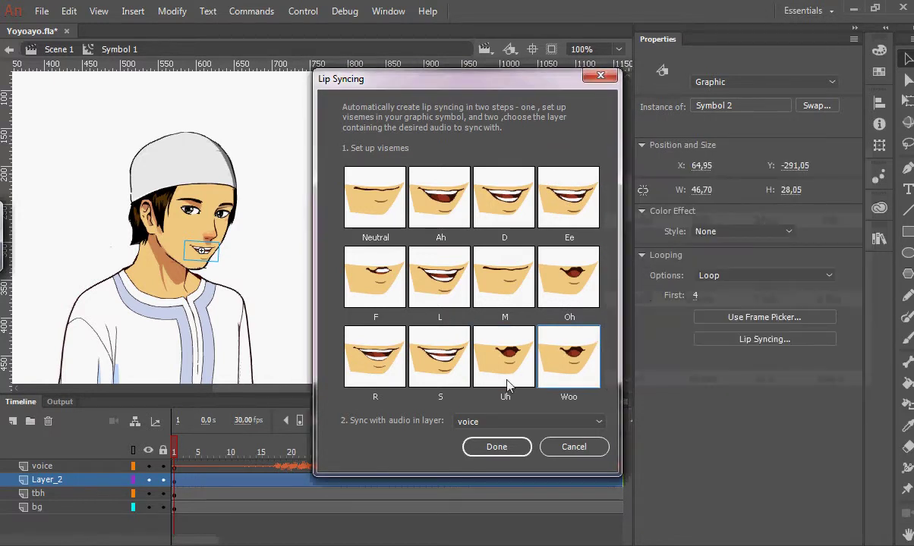
pyautogui.click(481, 447)
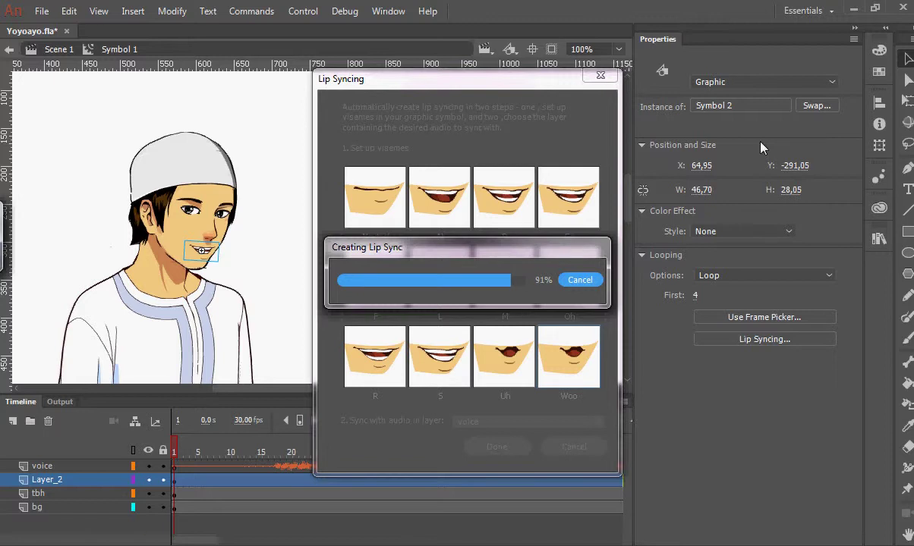
# - Extend the frames of all four layers to frame 542
pyautogui.click(234, 481)
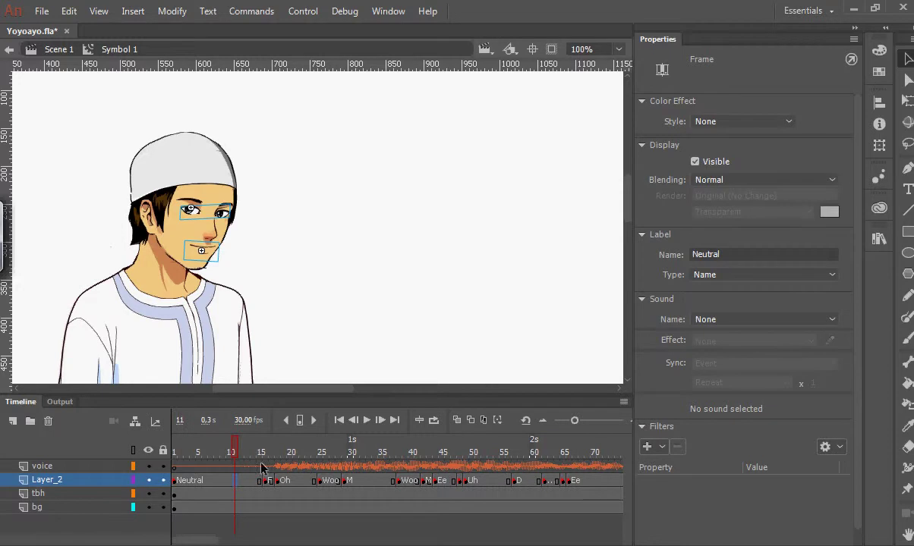
pyautogui.moveTo(205, 544); pyautogui.dragTo(512, 545)
pyautogui.moveTo(567, 465); pyautogui.dragTo(571, 516)
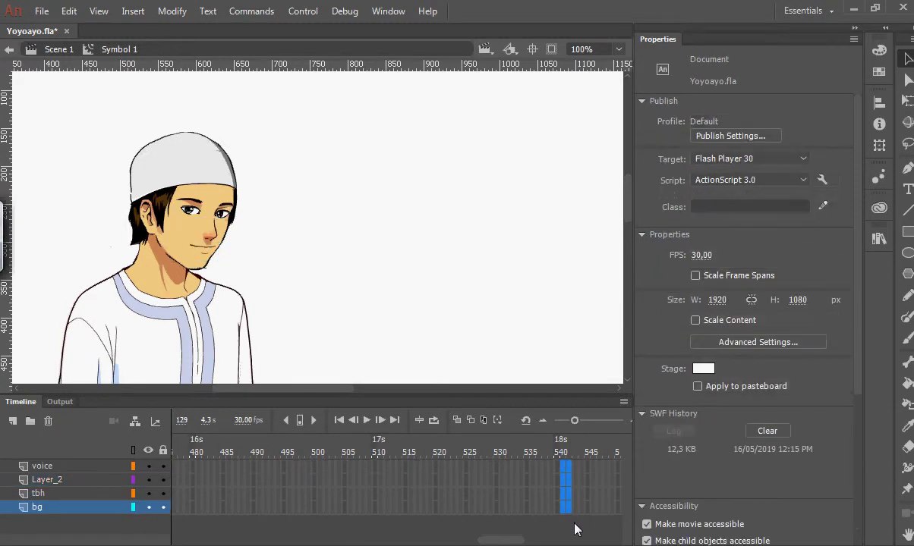
pyautogui.click(574, 529)
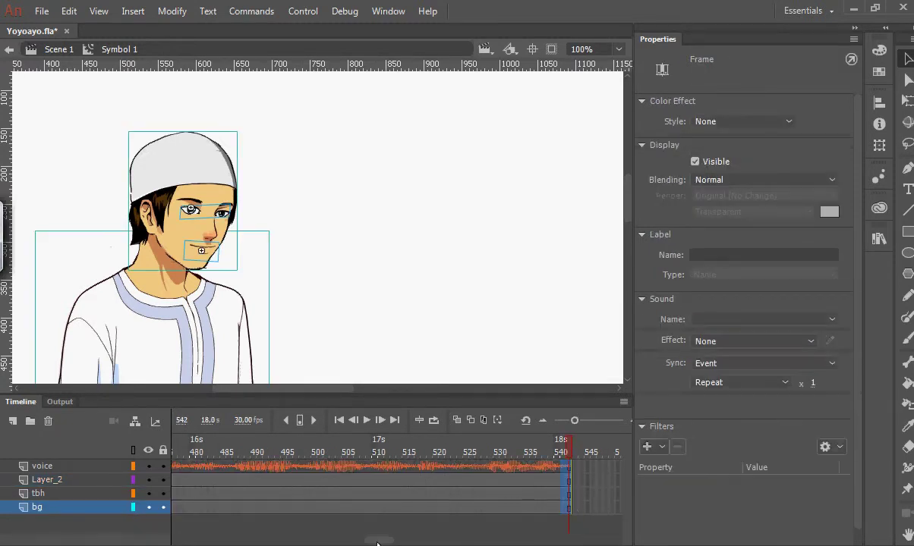
# - Play the animation from frame 1 to check the generated lip sync against the voice
pyautogui.moveTo(382, 541); pyautogui.dragTo(179, 540)
pyautogui.click(180, 468)
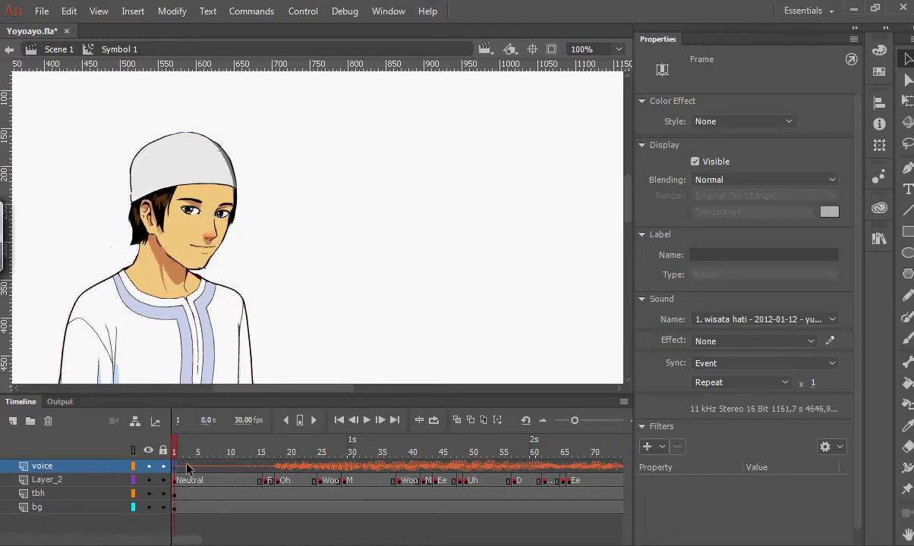
pyautogui.press('Return')
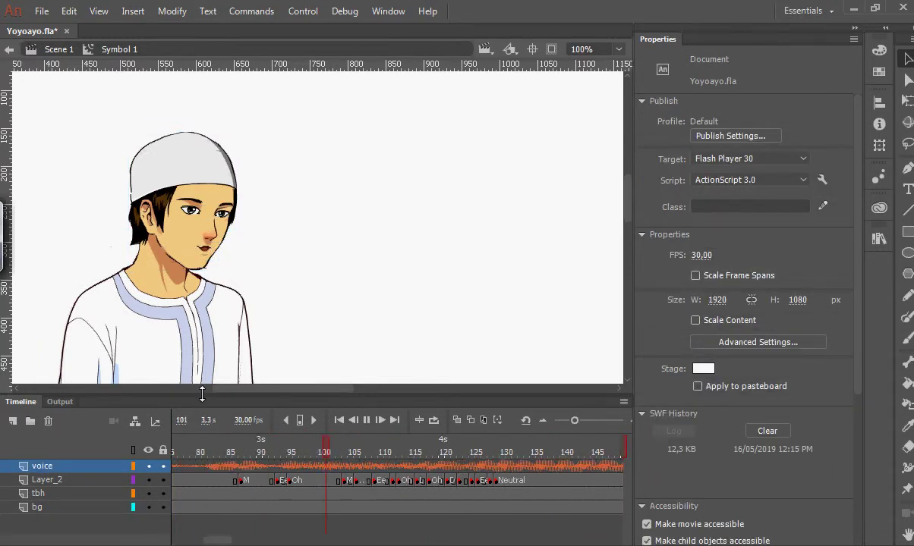
pyautogui.press('Return')
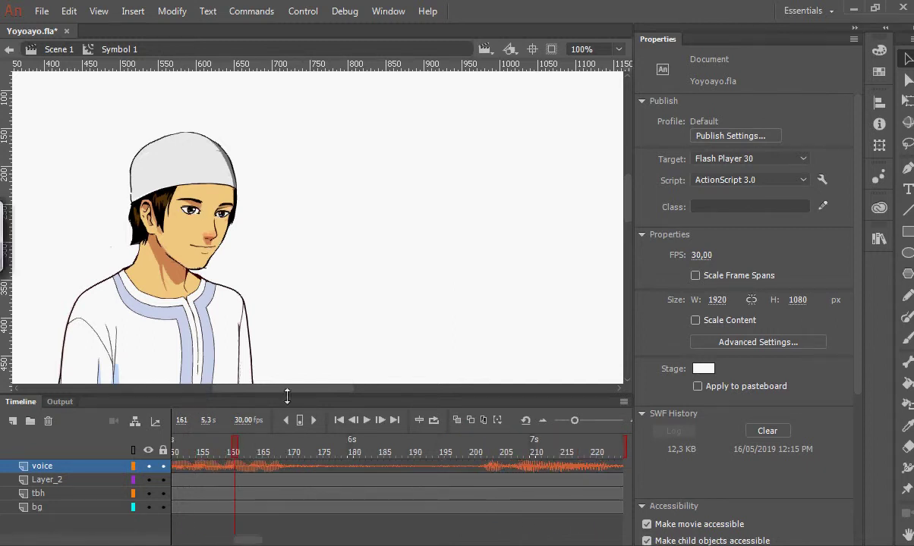
# - Add a new layer above the voice layer
pyautogui.moveTo(244, 540); pyautogui.dragTo(204, 539)
pyautogui.click(237, 466)
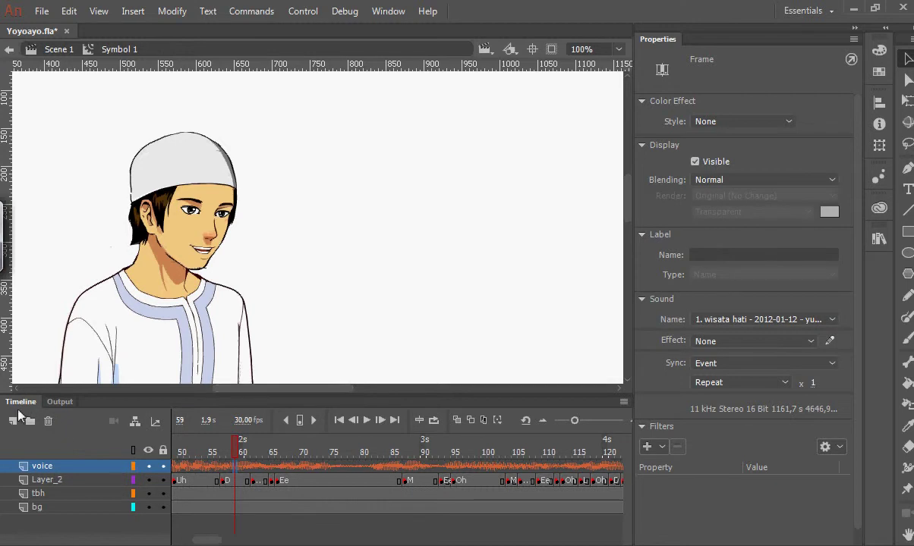
pyautogui.click(13, 421)
# - At frame 91, handwrite "Otomatis mendeteksi" in yellow beside the character on the new layer with the Brush tool
pyautogui.click(180, 453)
pyautogui.moveTo(180, 453); pyautogui.dragTo(427, 486)
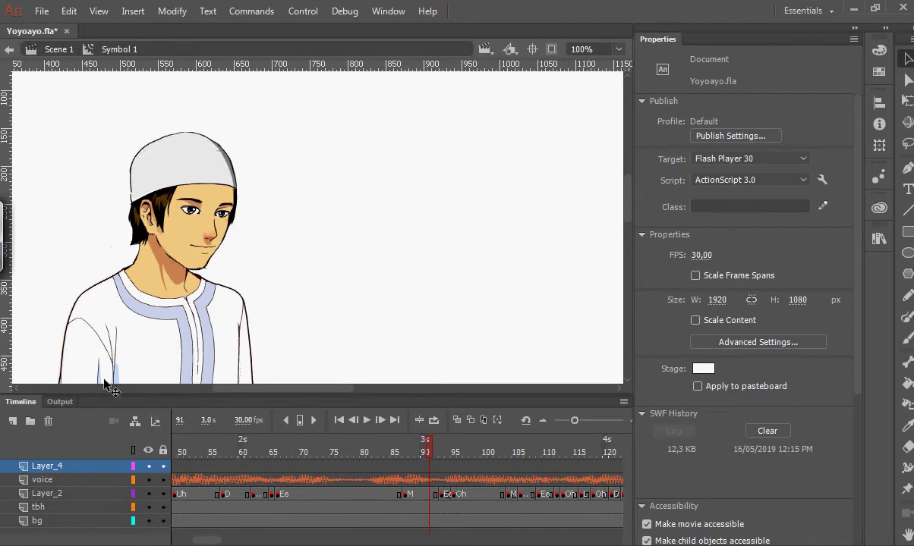
pyautogui.press('b')
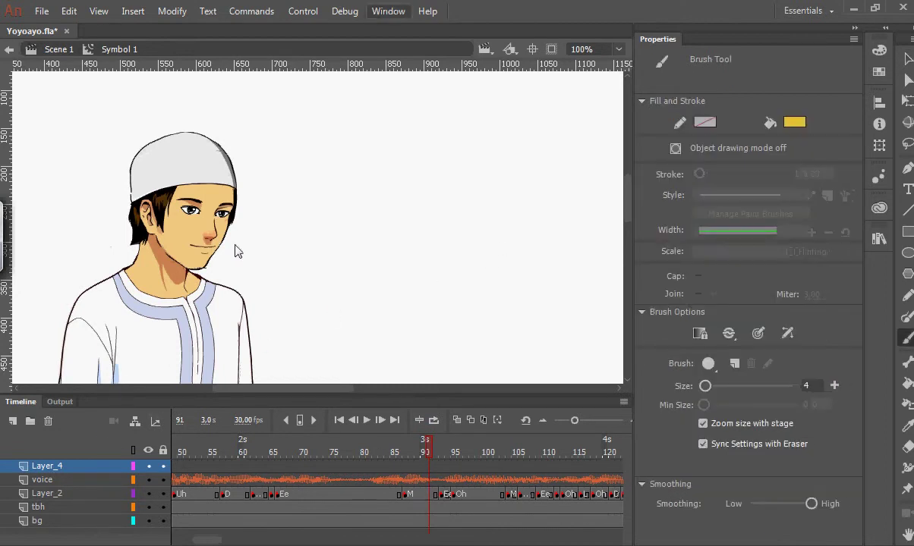
pyautogui.moveTo(286, 161)
pyautogui.mouseDown()
pyautogui.moveTo(314, 176)
pyautogui.moveTo(289, 179)
pyautogui.moveTo(344, 198)
pyautogui.moveTo(374, 191)
pyautogui.moveTo(353, 176)
pyautogui.moveTo(383, 181)
pyautogui.moveTo(400, 153)
pyautogui.moveTo(421, 192)
pyautogui.moveTo(441, 179)
pyautogui.moveTo(429, 151)
pyautogui.moveTo(463, 153)
pyautogui.mouseUp()
pyautogui.moveTo(441, 118); pyautogui.dragTo(486, 148)
pyautogui.moveTo(429, 148)
pyautogui.mouseDown()
pyautogui.moveTo(474, 128)
pyautogui.moveTo(497, 148)
pyautogui.mouseUp()
pyautogui.moveTo(524, 106); pyautogui.dragTo(507, 160)
pyautogui.moveTo(294, 297)
pyautogui.mouseDown()
pyautogui.moveTo(315, 282)
pyautogui.moveTo(313, 261)
pyautogui.moveTo(327, 259)
pyautogui.moveTo(337, 288)
pyautogui.mouseUp()
pyautogui.moveTo(340, 246)
pyautogui.mouseDown()
pyautogui.moveTo(347, 266)
pyautogui.moveTo(424, 232)
pyautogui.moveTo(426, 202)
pyautogui.moveTo(454, 258)
pyautogui.moveTo(475, 186)
pyautogui.moveTo(502, 217)
pyautogui.moveTo(494, 190)
pyautogui.moveTo(528, 199)
pyautogui.moveTo(538, 171)
pyautogui.moveTo(548, 184)
pyautogui.moveTo(570, 172)
pyautogui.mouseUp()
pyautogui.moveTo(543, 123); pyautogui.dragTo(550, 133)
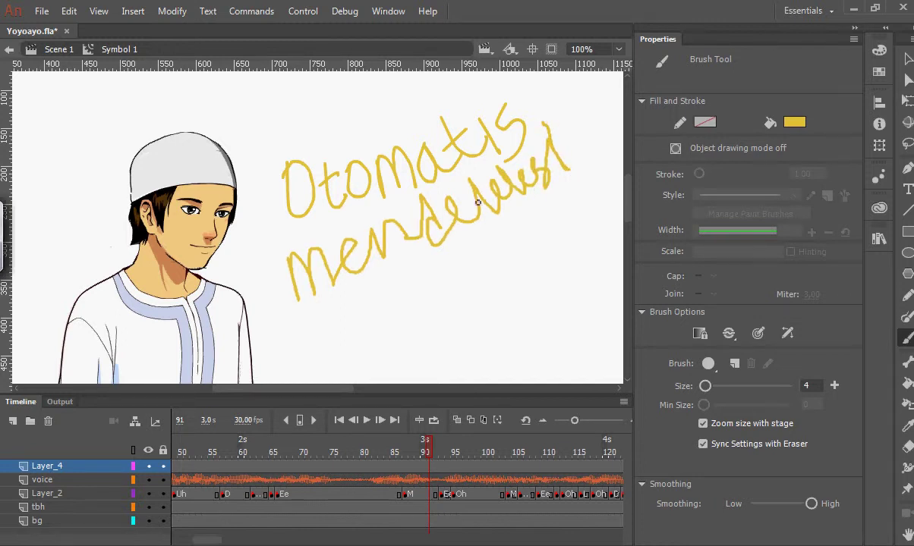
pyautogui.moveTo(443, 168); pyautogui.dragTo(465, 164)
# - Handwrite "VOICE atau SUARA" in yellow below the first two handwritten lines
pyautogui.moveTo(350, 309); pyautogui.dragTo(375, 343)
pyautogui.moveTo(385, 298)
pyautogui.mouseDown()
pyautogui.moveTo(374, 343)
pyautogui.moveTo(391, 327)
pyautogui.moveTo(419, 323)
pyautogui.mouseUp()
pyautogui.moveTo(450, 289)
pyautogui.mouseDown()
pyautogui.moveTo(449, 313)
pyautogui.moveTo(483, 288)
pyautogui.moveTo(475, 255)
pyautogui.mouseUp()
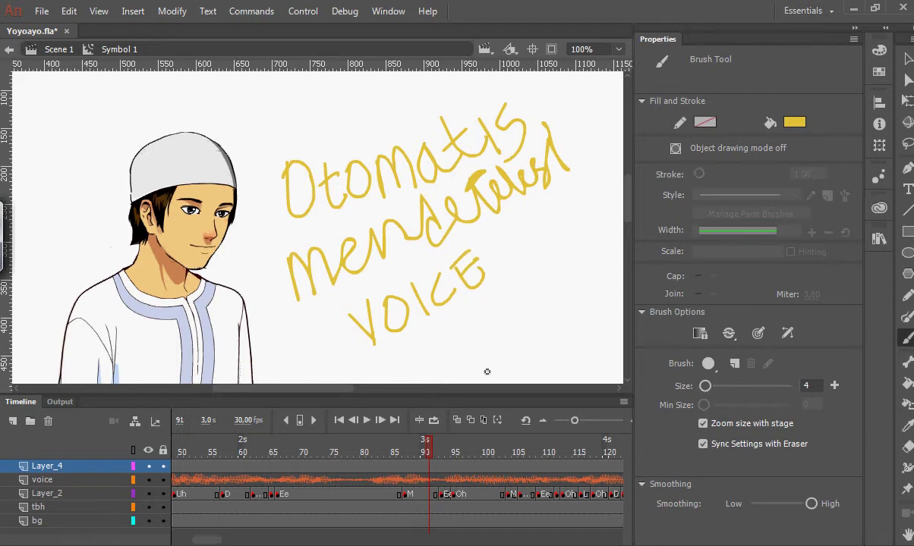
pyautogui.moveTo(467, 371)
pyautogui.mouseDown()
pyautogui.moveTo(488, 358)
pyautogui.moveTo(470, 368)
pyautogui.moveTo(469, 343)
pyautogui.mouseUp()
pyautogui.moveTo(485, 304)
pyautogui.mouseDown()
pyautogui.moveTo(486, 355)
pyautogui.moveTo(489, 306)
pyautogui.moveTo(516, 285)
pyautogui.moveTo(553, 310)
pyautogui.moveTo(524, 285)
pyautogui.moveTo(525, 343)
pyautogui.moveTo(540, 375)
pyautogui.moveTo(569, 302)
pyautogui.moveTo(577, 327)
pyautogui.moveTo(599, 302)
pyautogui.moveTo(581, 271)
pyautogui.moveTo(607, 235)
pyautogui.mouseUp()
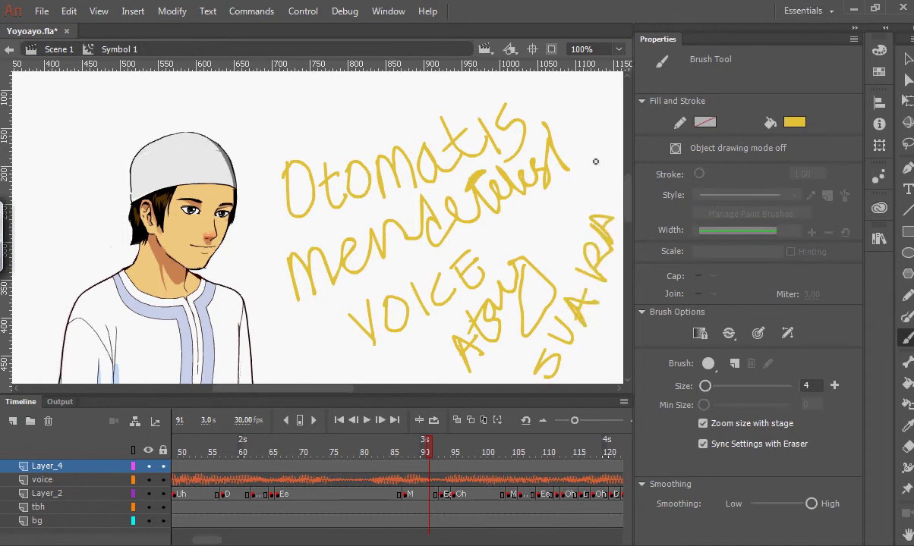
# - Select the handwritten note on Layer_4 at frame 52 and delete it
pyautogui.click(192, 466)
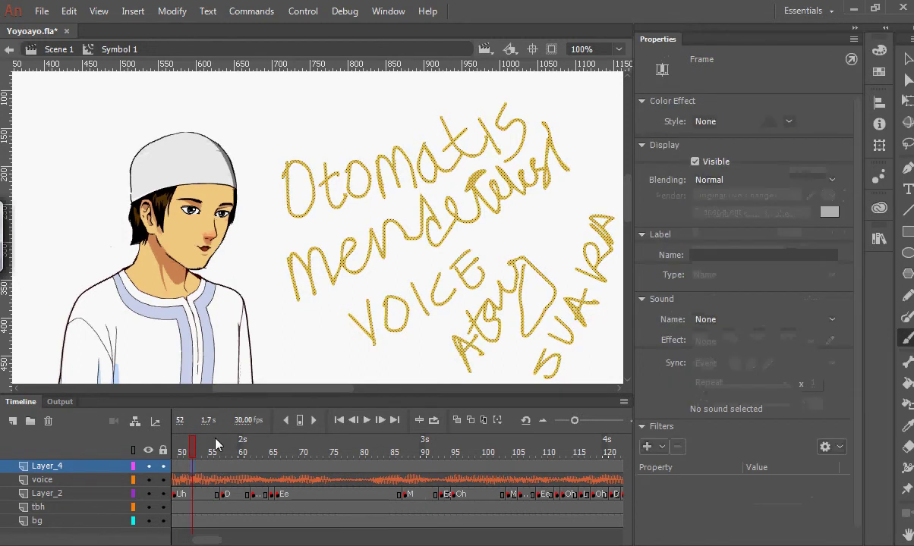
pyautogui.press('Delete')
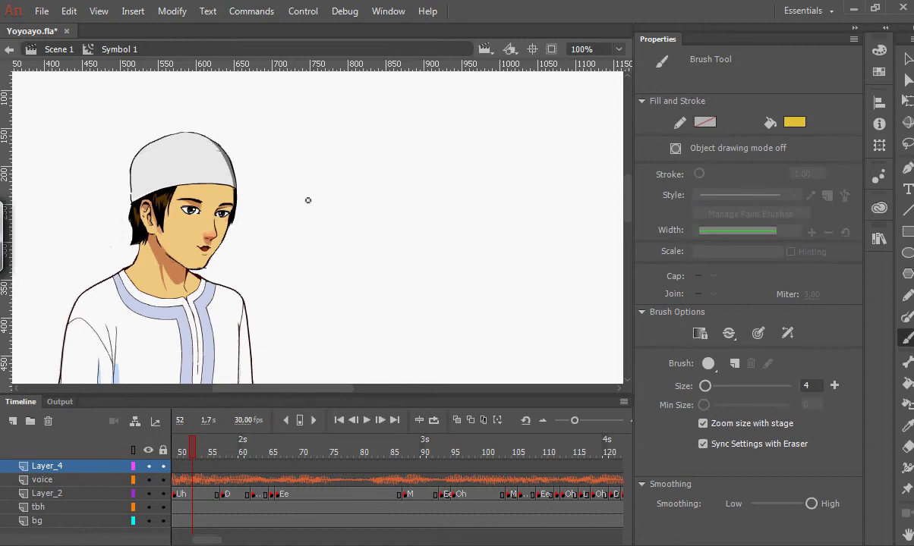
# - Handwrite "KEREN!!!" in yellow beside the character with the Brush tool
pyautogui.moveTo(288, 162)
pyautogui.mouseDown()
pyautogui.moveTo(312, 145)
pyautogui.moveTo(298, 196)
pyautogui.moveTo(336, 200)
pyautogui.mouseUp()
pyautogui.moveTo(328, 159)
pyautogui.mouseDown()
pyautogui.moveTo(364, 184)
pyautogui.moveTo(358, 137)
pyautogui.moveTo(406, 192)
pyautogui.moveTo(407, 160)
pyautogui.moveTo(440, 157)
pyautogui.mouseUp()
pyautogui.moveTo(446, 112)
pyautogui.mouseDown()
pyautogui.moveTo(478, 146)
pyautogui.moveTo(466, 104)
pyautogui.mouseUp()
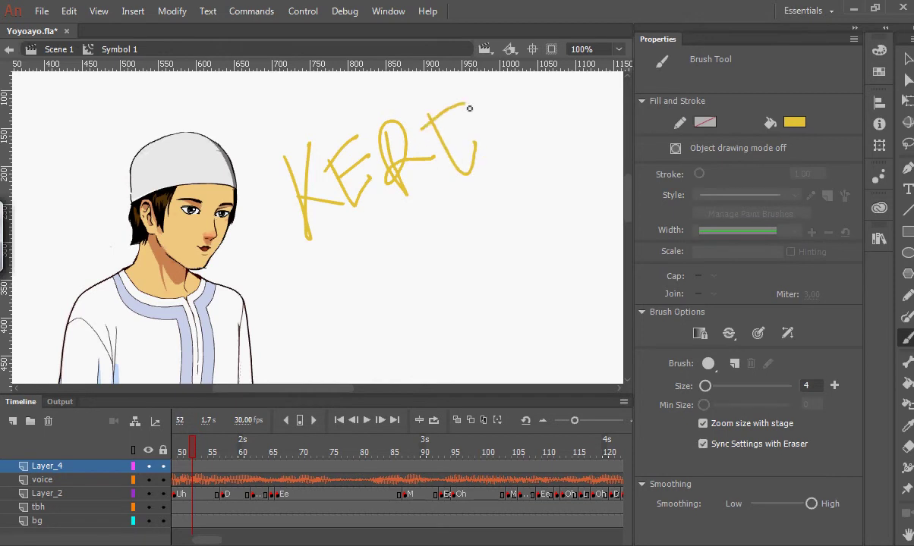
pyautogui.moveTo(436, 154)
pyautogui.mouseDown()
pyautogui.moveTo(480, 132)
pyautogui.moveTo(529, 156)
pyautogui.moveTo(534, 101)
pyautogui.mouseUp()
pyautogui.moveTo(364, 281); pyautogui.dragTo(395, 275)
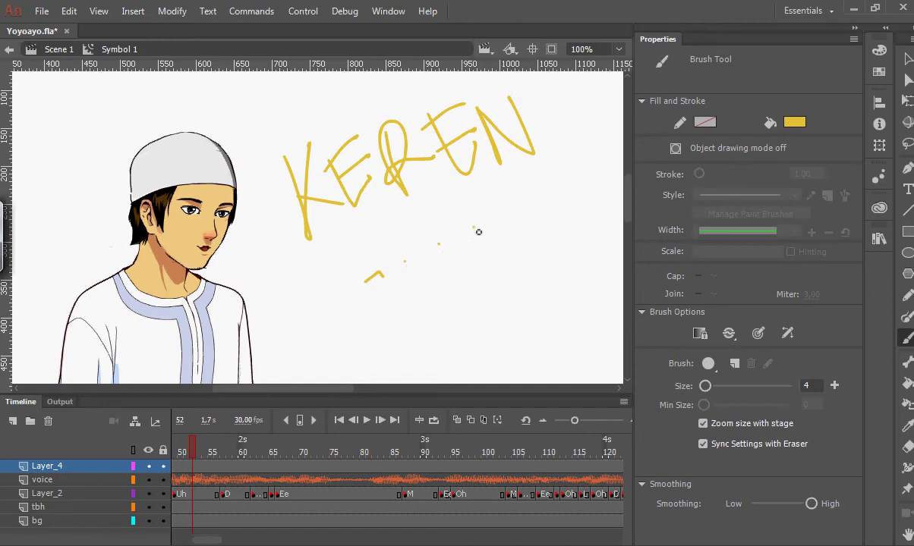
pyautogui.moveTo(546, 155); pyautogui.dragTo(552, 207)
pyautogui.moveTo(566, 140)
pyautogui.mouseDown()
pyautogui.moveTo(572, 203)
pyautogui.moveTo(582, 190)
pyautogui.mouseUp()
pyautogui.moveTo(591, 217); pyautogui.dragTo(579, 229)
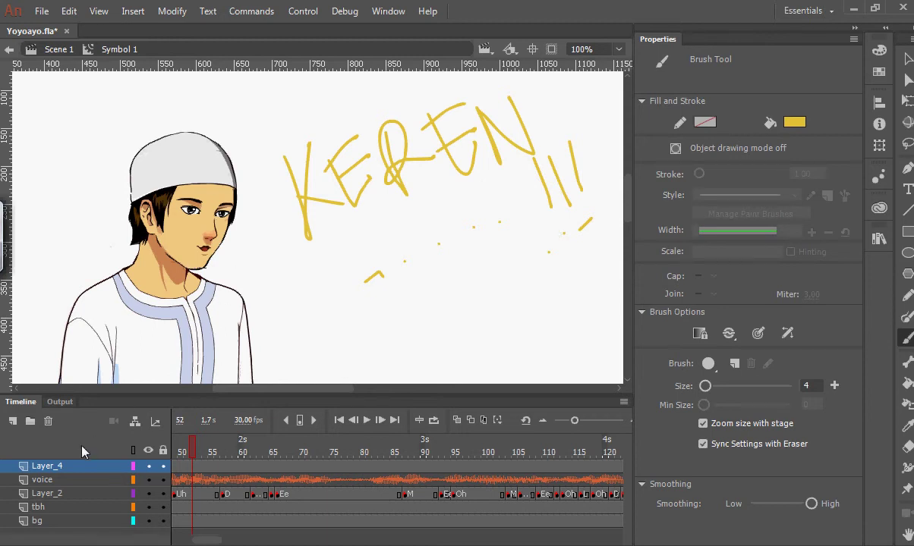
# - Select all of Layer_4's artwork and delete the "KEREN!!!" note
pyautogui.click(80, 466)
pyautogui.press('Delete')
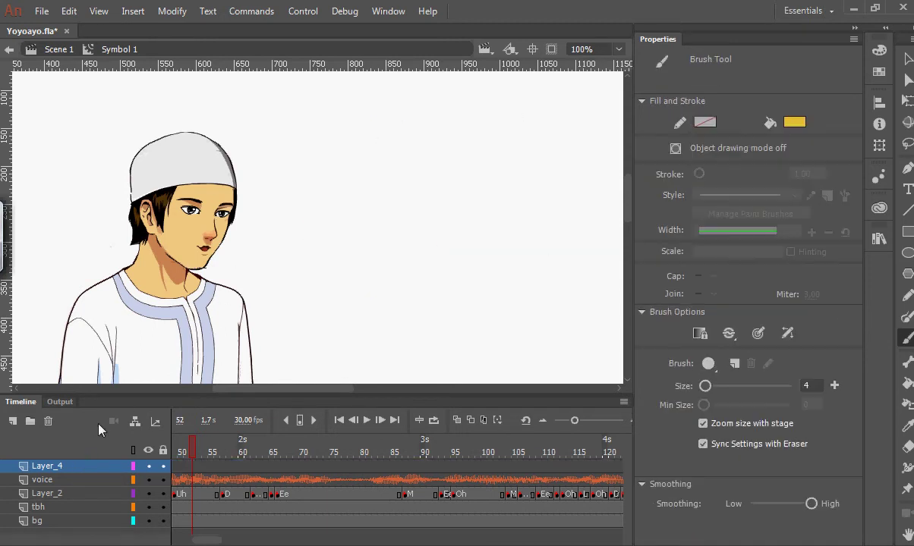
# - Handwrite "Thank's" in yellow beside the character with the Brush tool
pyautogui.moveTo(308, 144); pyautogui.dragTo(320, 206)
pyautogui.moveTo(283, 162)
pyautogui.mouseDown()
pyautogui.moveTo(325, 123)
pyautogui.moveTo(366, 199)
pyautogui.mouseUp()
pyautogui.moveTo(361, 149)
pyautogui.mouseDown()
pyautogui.moveTo(370, 196)
pyautogui.moveTo(407, 187)
pyautogui.mouseUp()
pyautogui.moveTo(395, 115); pyautogui.dragTo(398, 200)
pyautogui.moveTo(417, 137); pyautogui.dragTo(419, 182)
pyautogui.moveTo(453, 141)
pyautogui.mouseDown()
pyautogui.moveTo(459, 145)
pyautogui.moveTo(439, 172)
pyautogui.mouseUp()
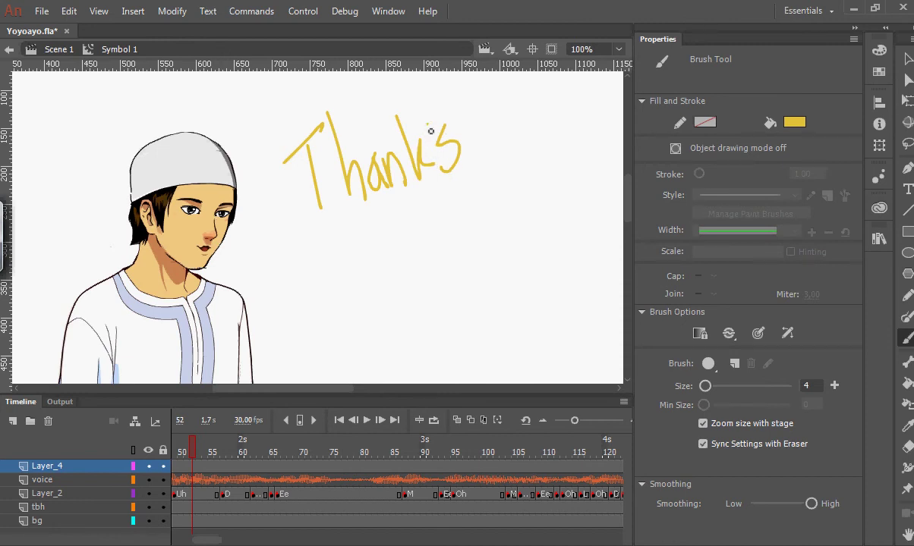
# - Handwrite "Jangan Lupa" in yellow below the "Thank's" line
pyautogui.moveTo(302, 256)
pyautogui.mouseDown()
pyautogui.moveTo(286, 282)
pyautogui.moveTo(314, 285)
pyautogui.moveTo(437, 211)
pyautogui.moveTo(417, 222)
pyautogui.mouseUp()
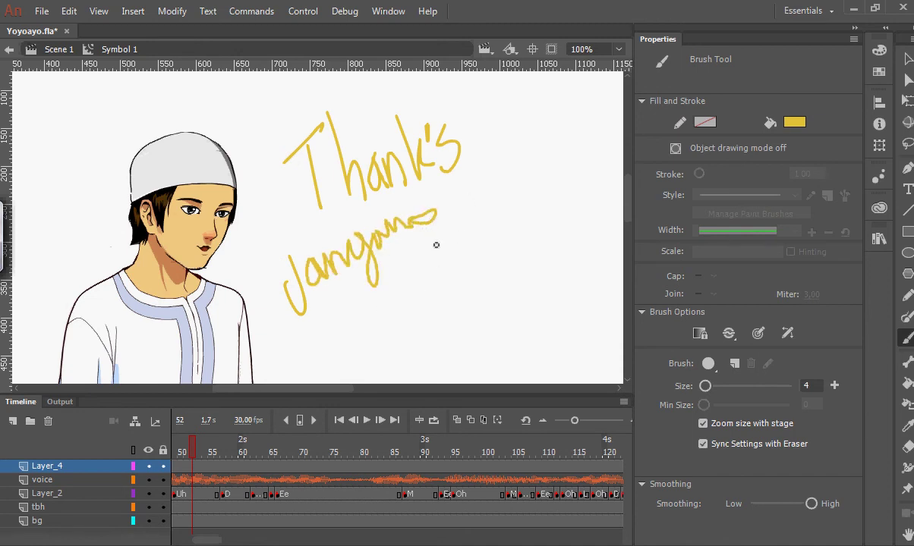
pyautogui.moveTo(448, 191)
pyautogui.mouseDown()
pyautogui.moveTo(459, 204)
pyautogui.moveTo(502, 182)
pyautogui.moveTo(519, 190)
pyautogui.mouseUp()
pyautogui.moveTo(542, 139)
pyautogui.mouseDown()
pyautogui.moveTo(534, 149)
pyautogui.moveTo(548, 160)
pyautogui.mouseUp()
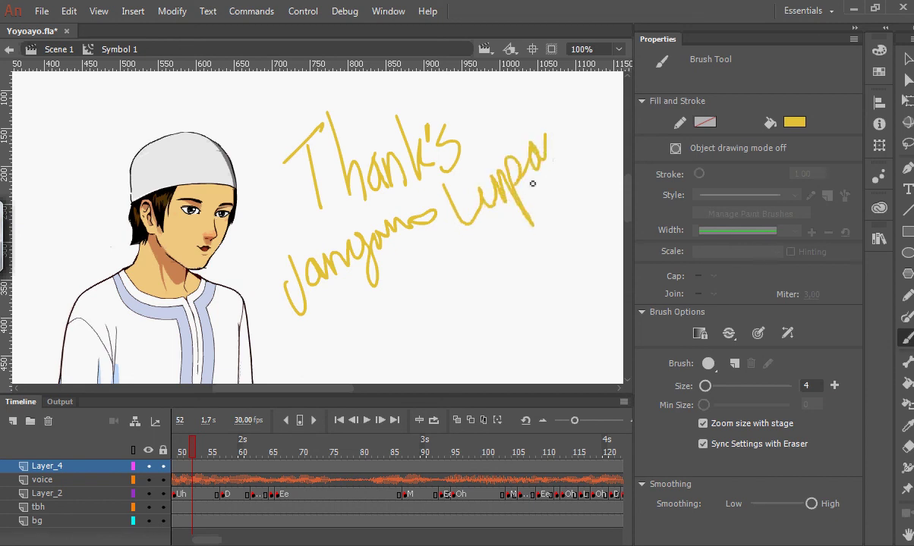